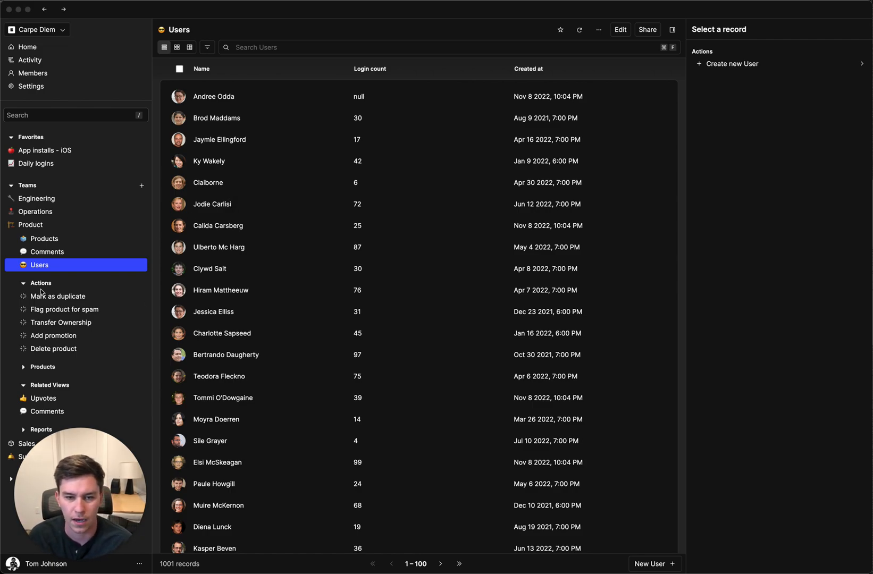
# Open the record of the user with login count 72 and review its comments, upvotes and potential duplicates
pyautogui.click(43, 240)
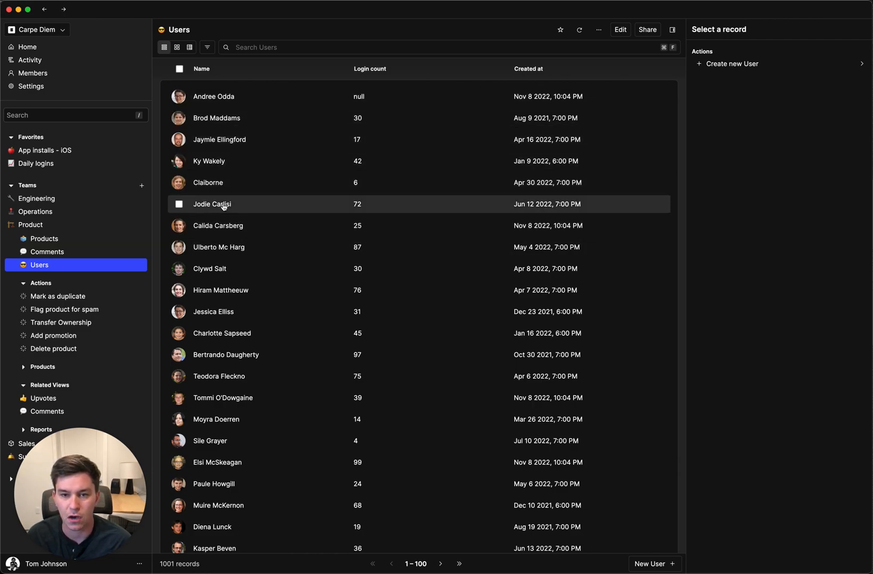
pyautogui.click(282, 210)
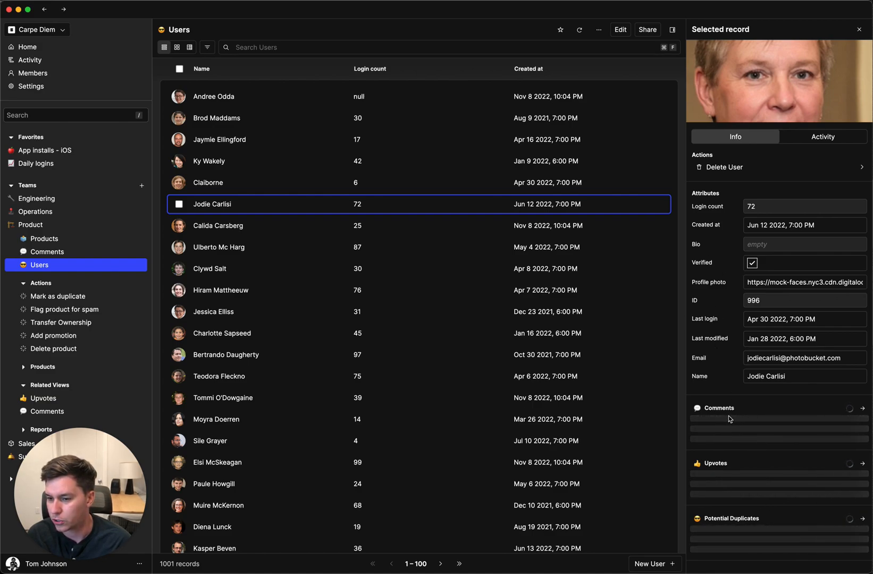
pyautogui.scroll(-2, 723, 471)
pyautogui.scroll(-3, 722, 472)
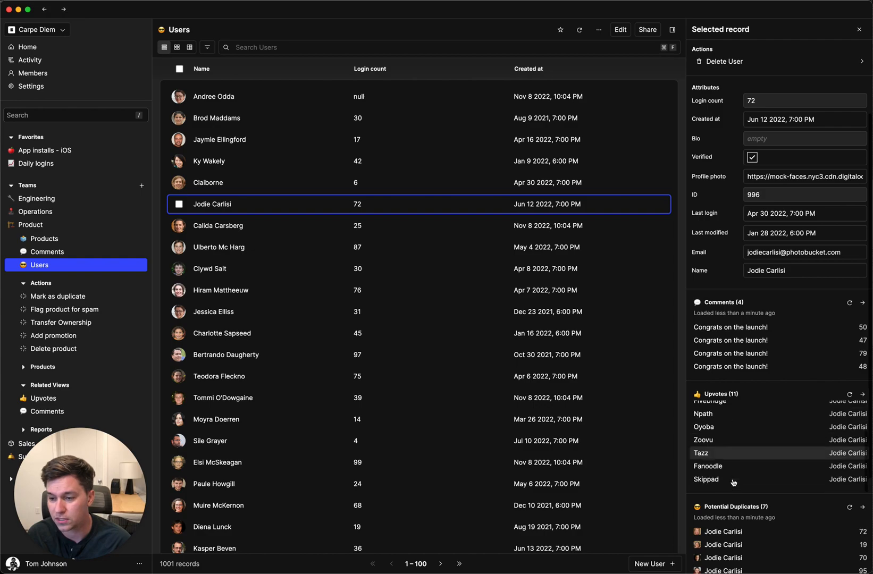
pyautogui.scroll(3, 717, 436)
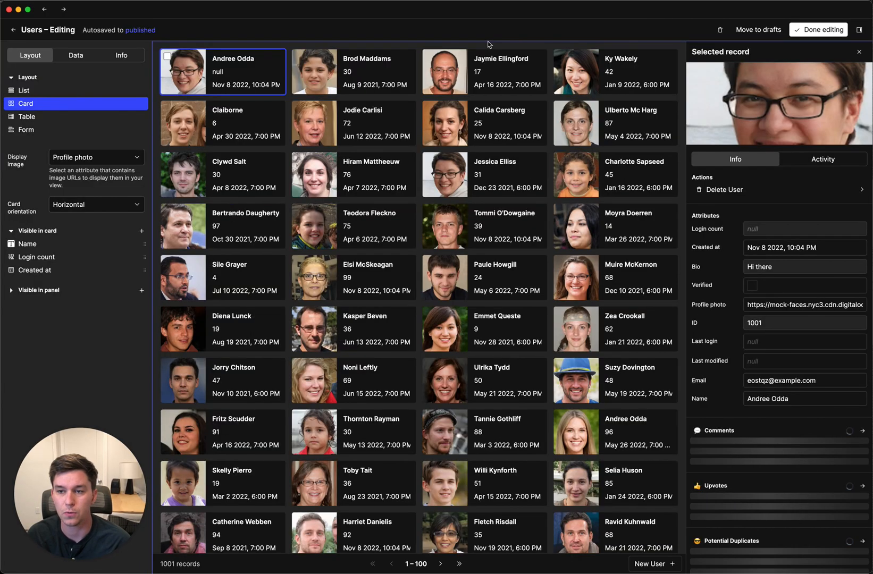
# Remove the Potential Duplicates, Upvotes and Comments relations from the Users view's data settings
pyautogui.click(77, 56)
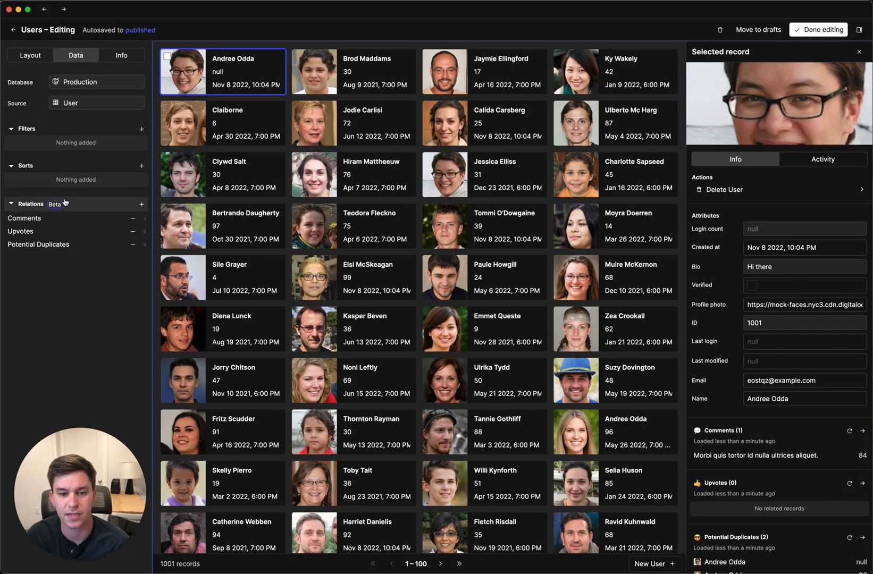
pyautogui.click(132, 244)
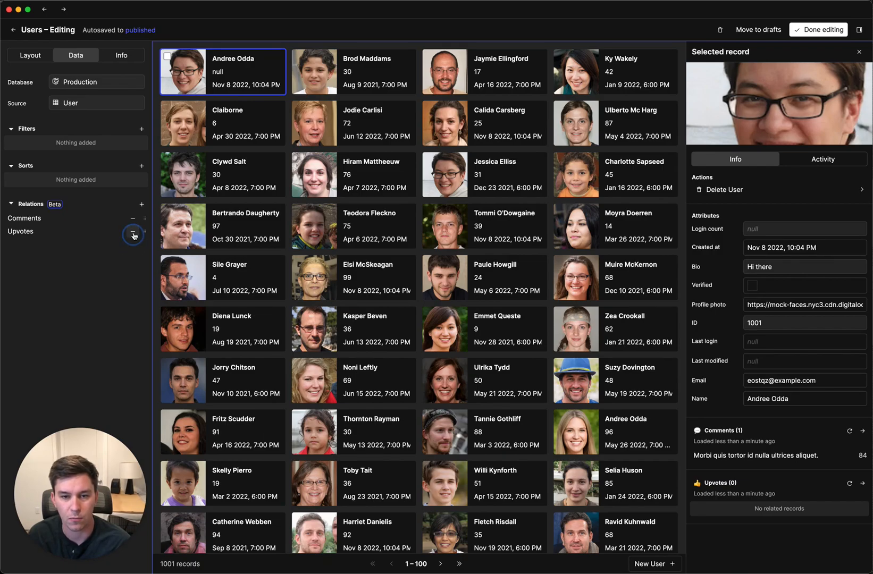
pyautogui.click(132, 231)
pyautogui.click(132, 218)
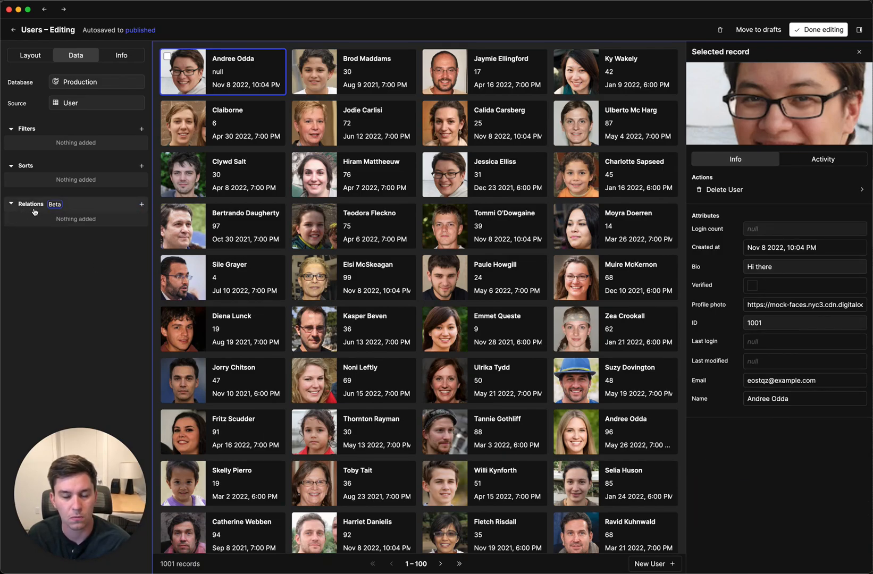
# Create a Comments relation matching the Users ID to the User attribute of Comments, and check it on the user with login count 6
pyautogui.click(140, 205)
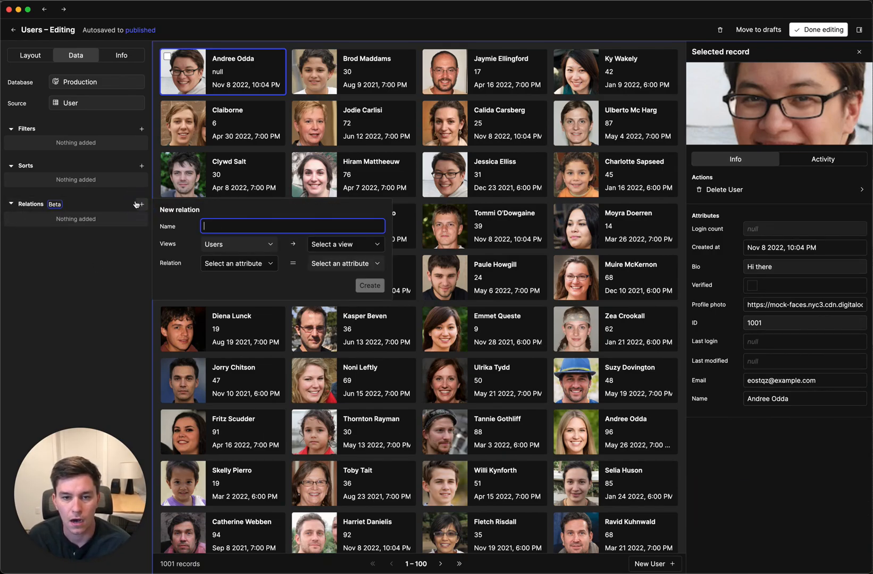
pyautogui.click(348, 246)
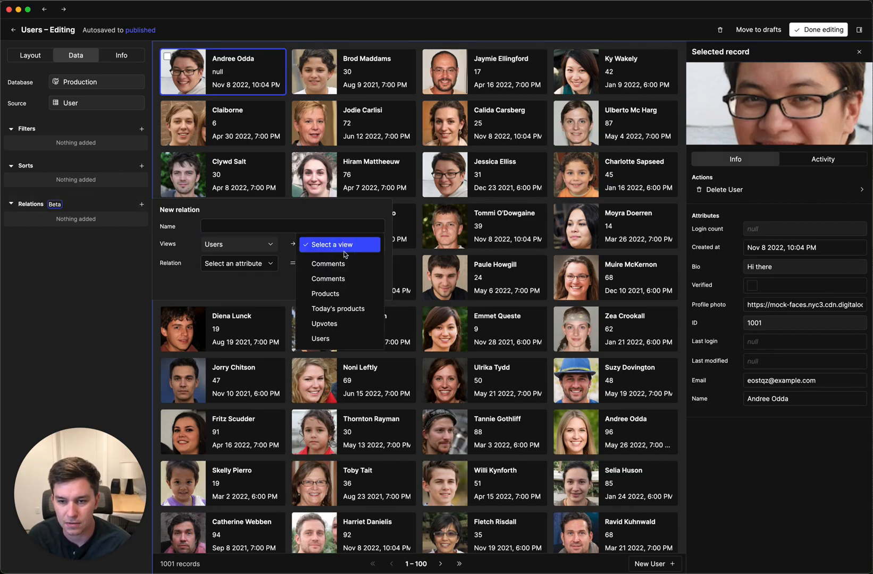
pyautogui.click(319, 264)
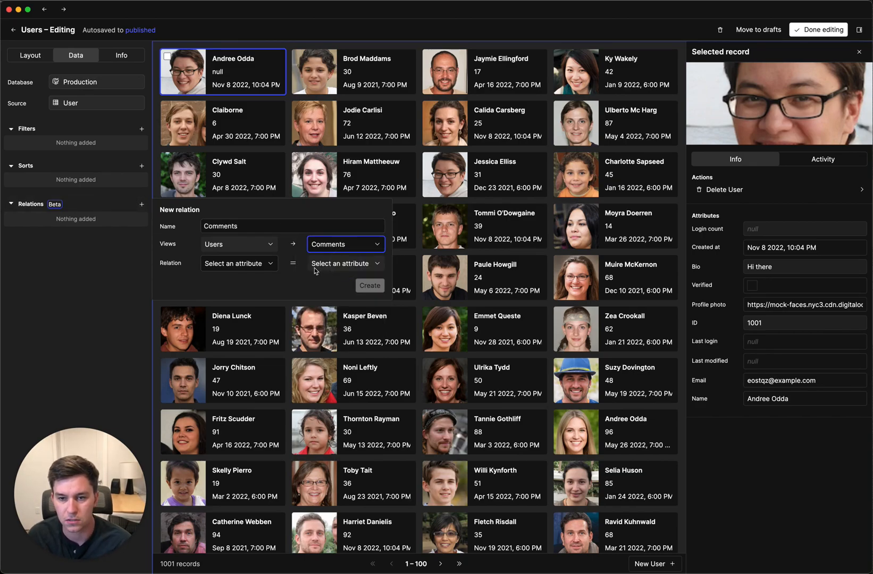
pyautogui.click(253, 266)
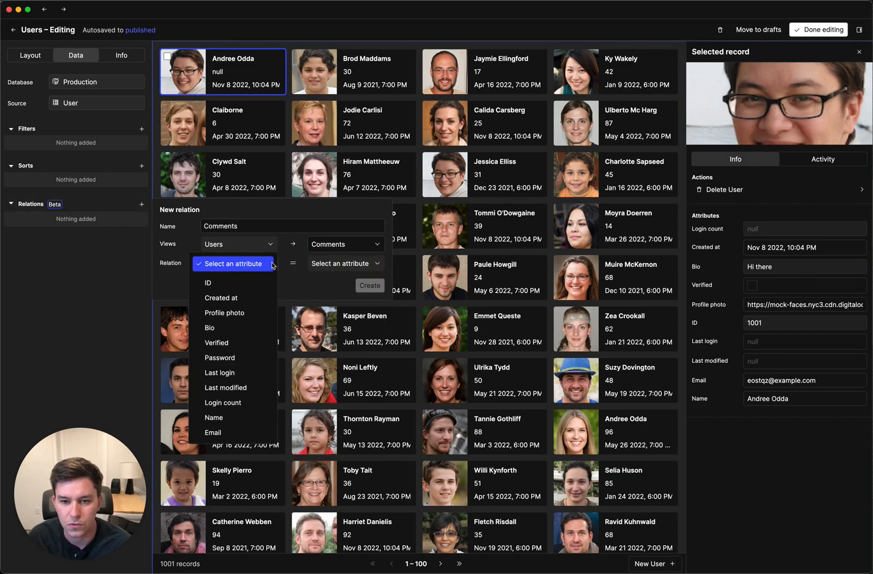
pyautogui.click(228, 285)
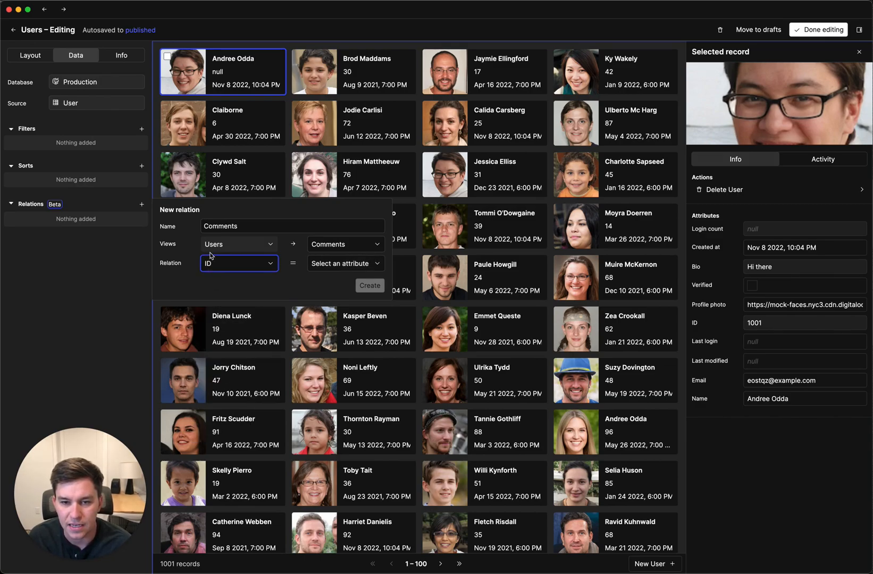
pyautogui.click(336, 266)
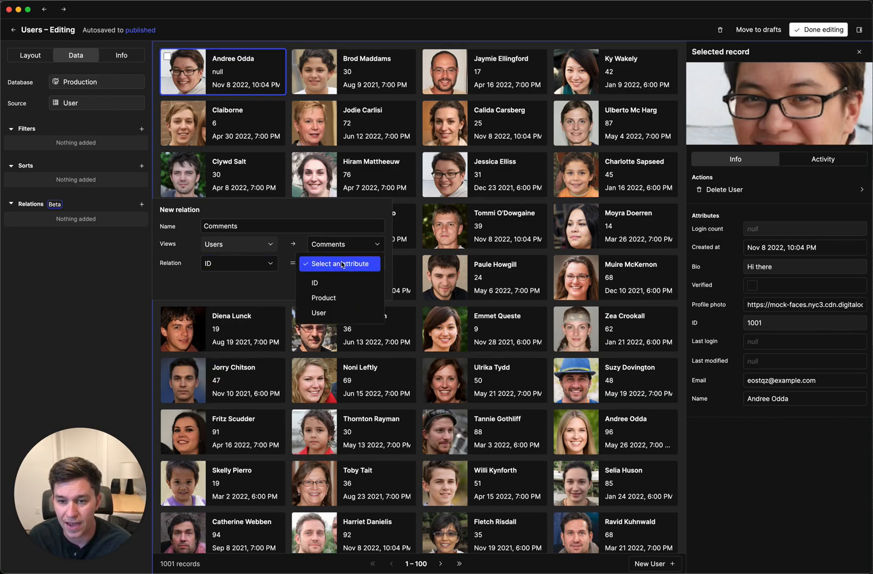
pyautogui.click(329, 282)
pyautogui.click(345, 263)
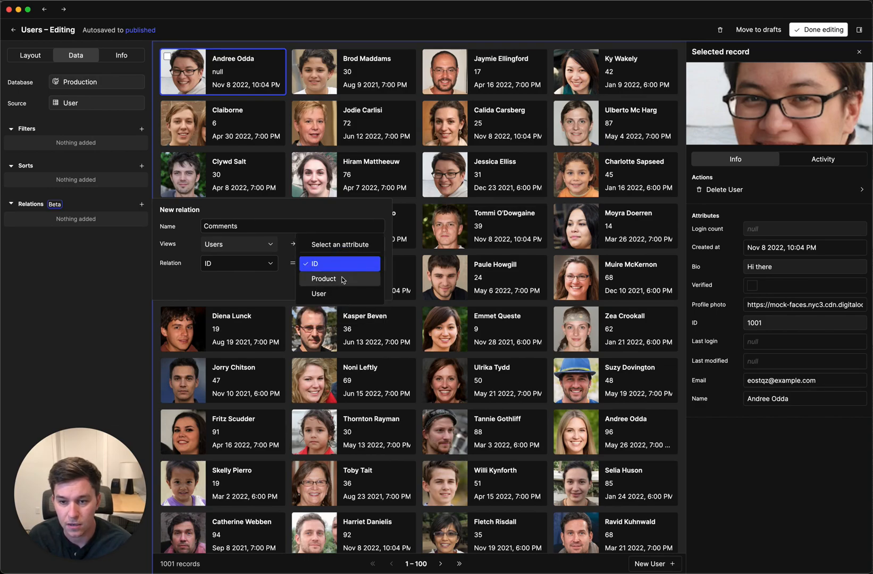
pyautogui.click(320, 294)
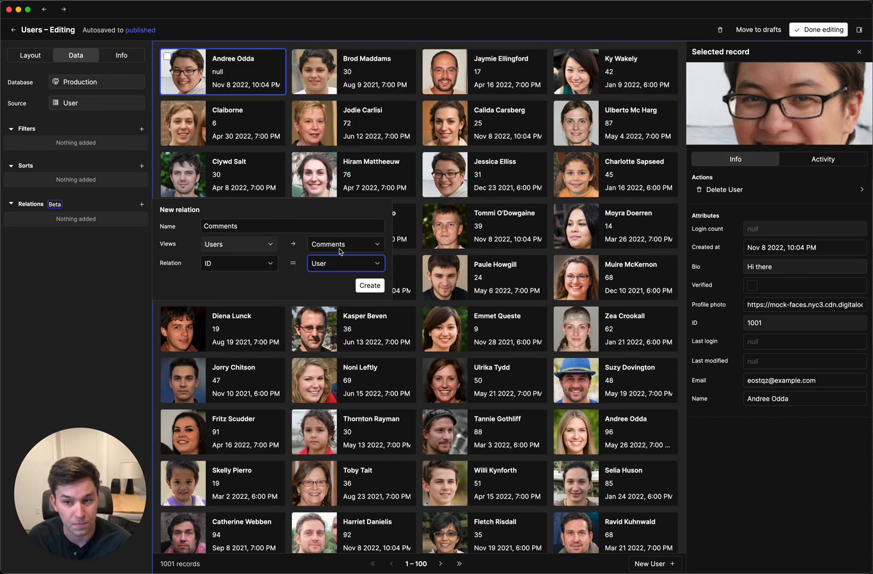
pyautogui.click(367, 286)
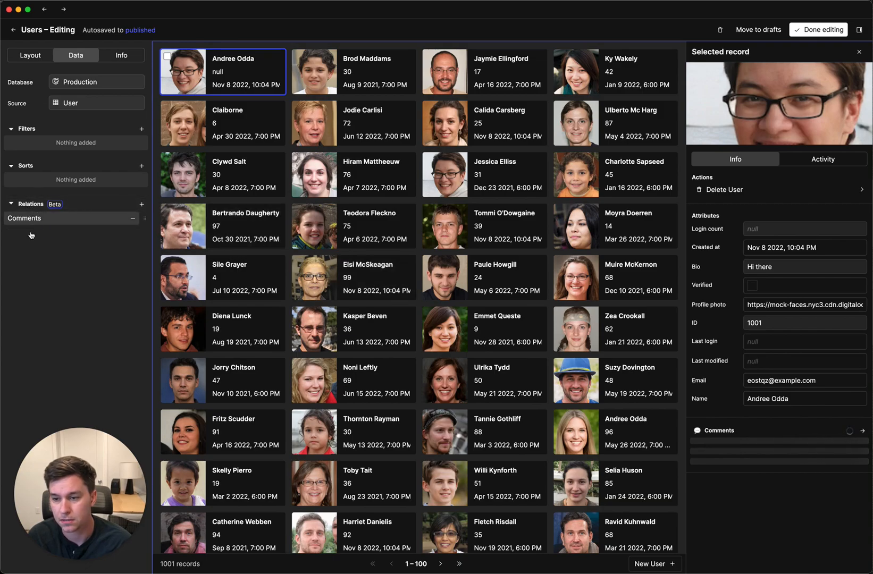
pyautogui.click(234, 123)
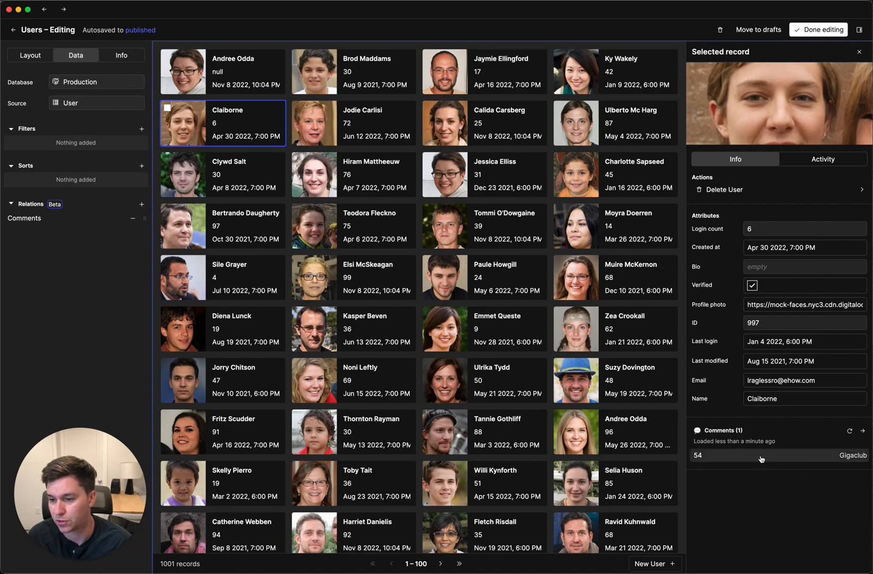
# Create an Upvotes relation from the Users view, matching the Users ID to the User attribute of Upvotes
pyautogui.click(145, 205)
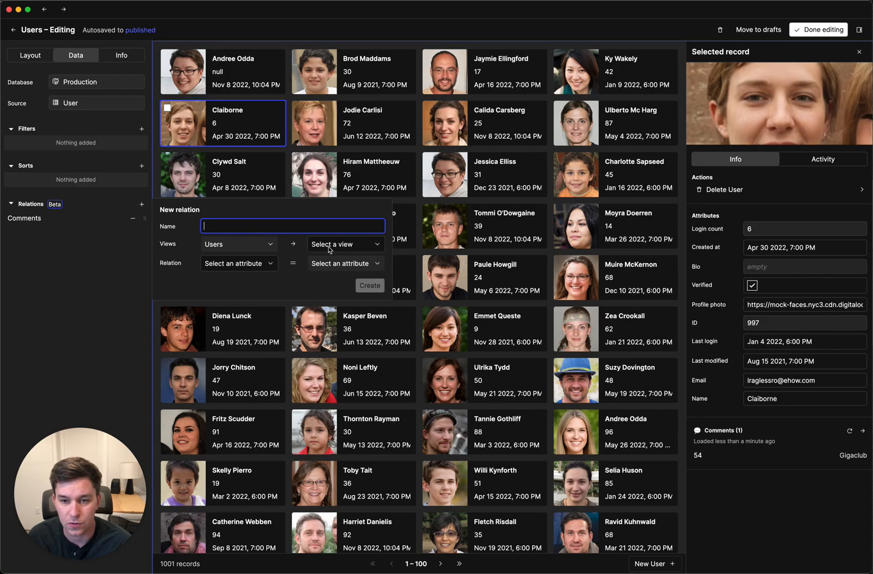
pyautogui.click(331, 246)
pyautogui.click(339, 324)
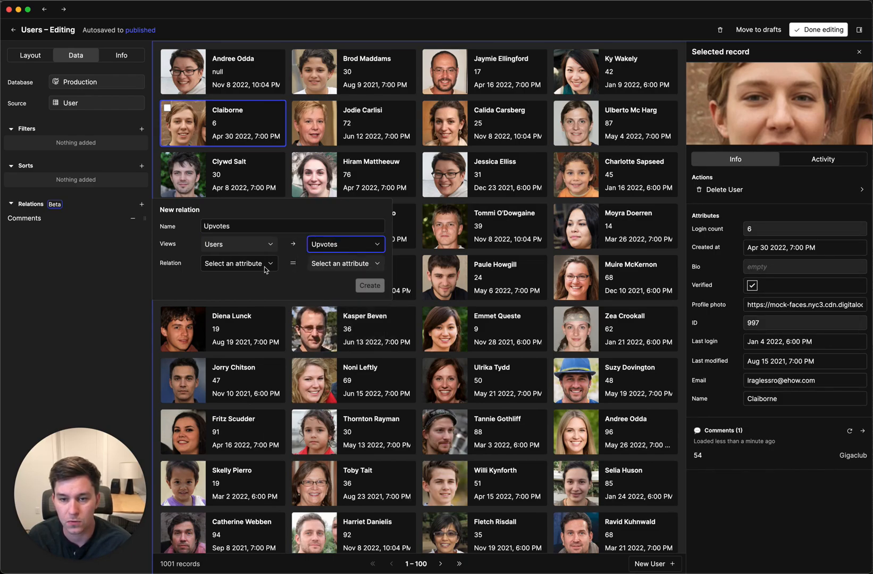
pyautogui.click(255, 263)
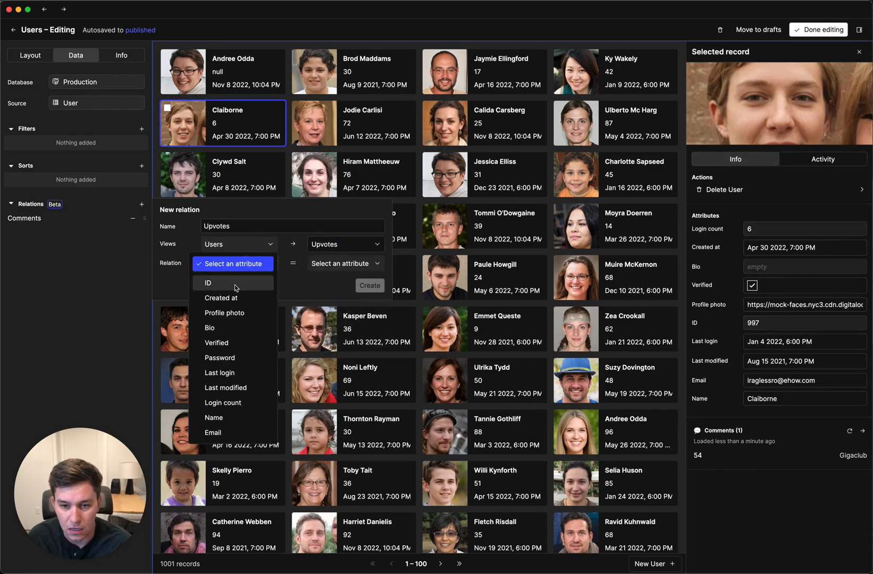
pyautogui.click(218, 285)
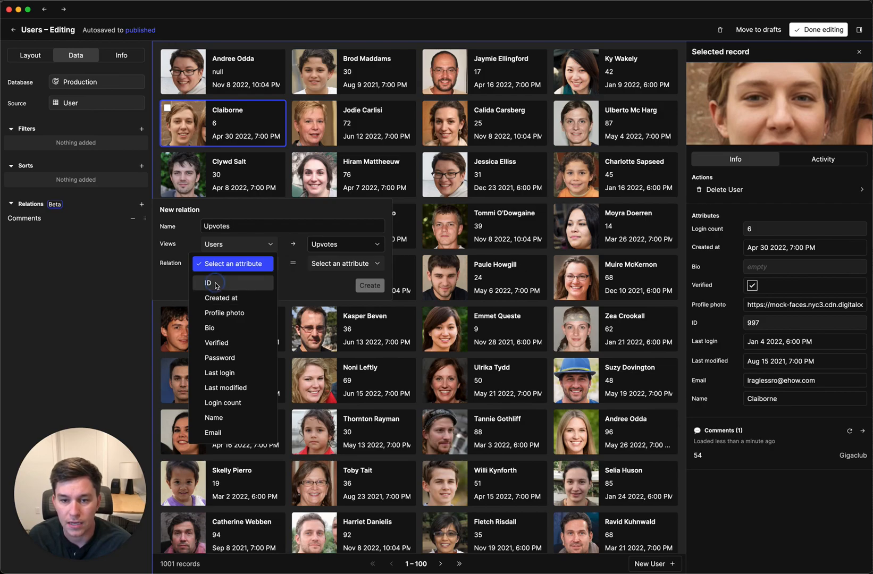
pyautogui.click(353, 267)
pyautogui.click(310, 296)
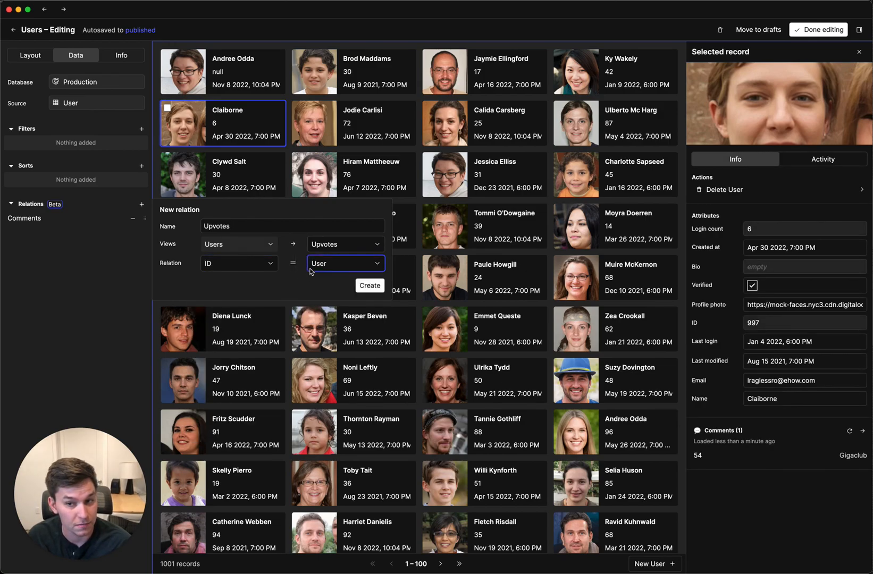
pyautogui.click(370, 286)
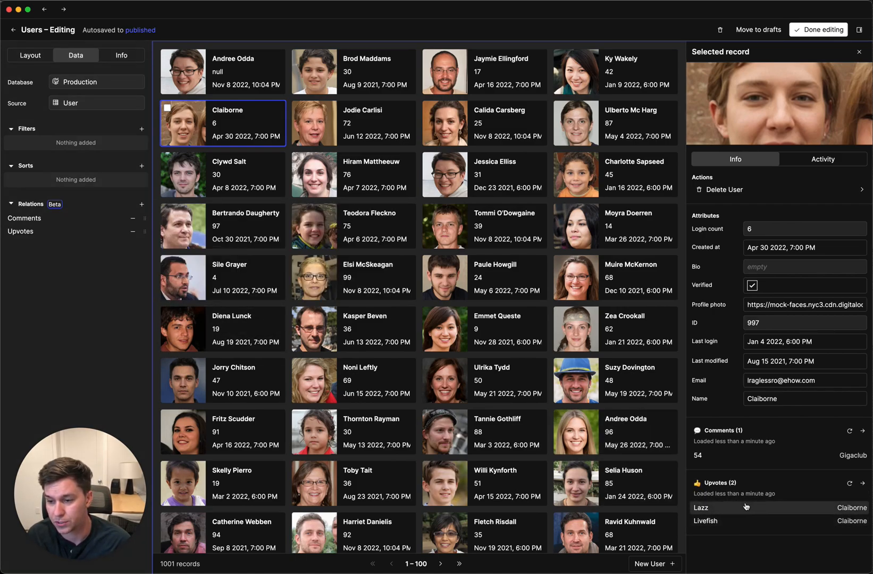
# Create a relation from the Users view to itself, matching Name to Name, and view its section in the selected record
pyautogui.click(142, 205)
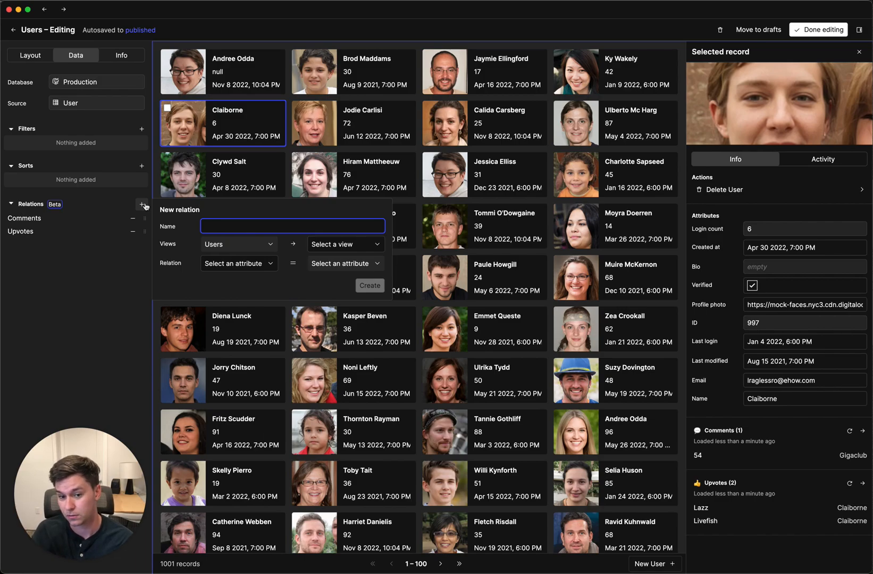
pyautogui.click(315, 250)
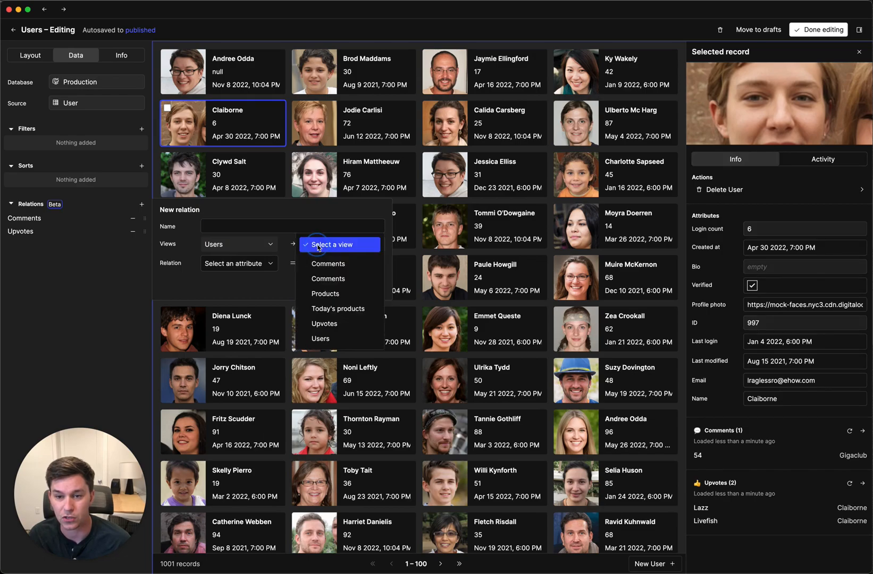
pyautogui.click(322, 339)
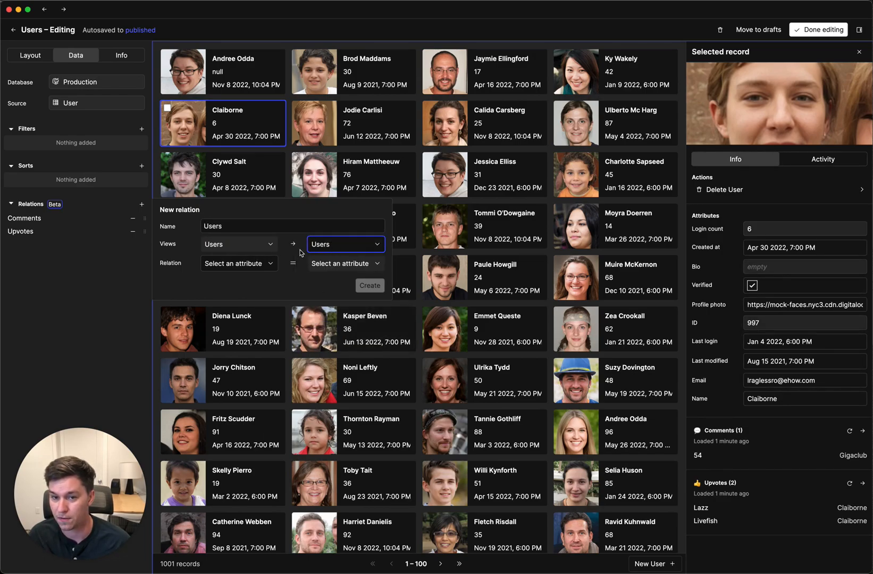
pyautogui.click(268, 263)
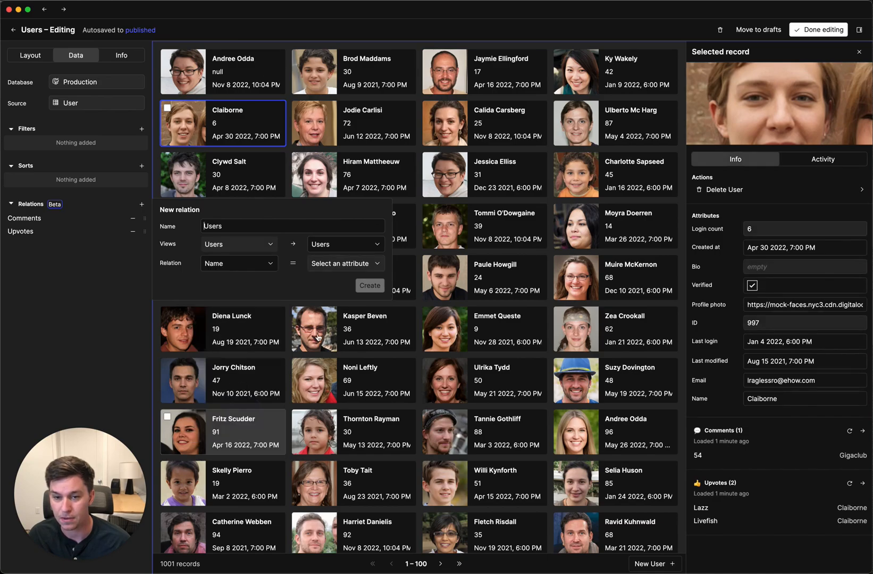
pyautogui.click(361, 263)
pyautogui.click(331, 328)
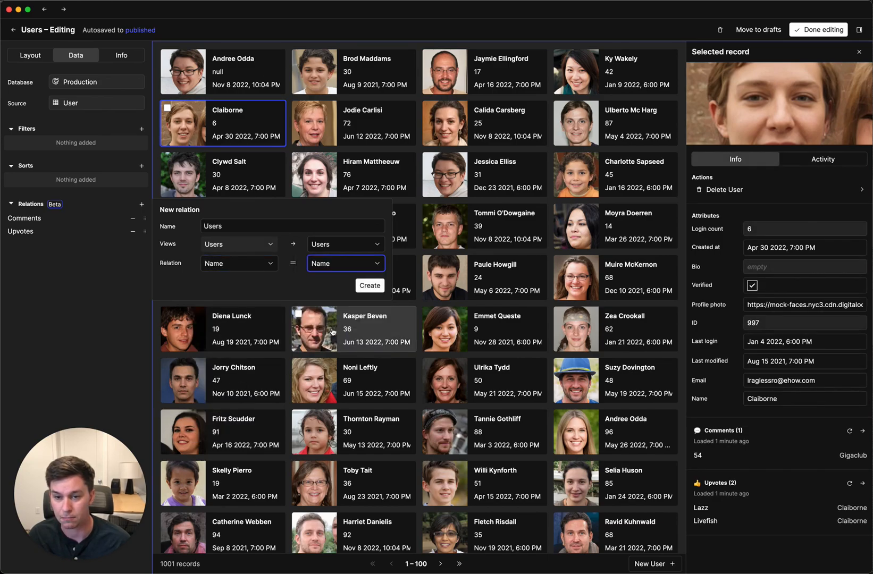
pyautogui.click(369, 285)
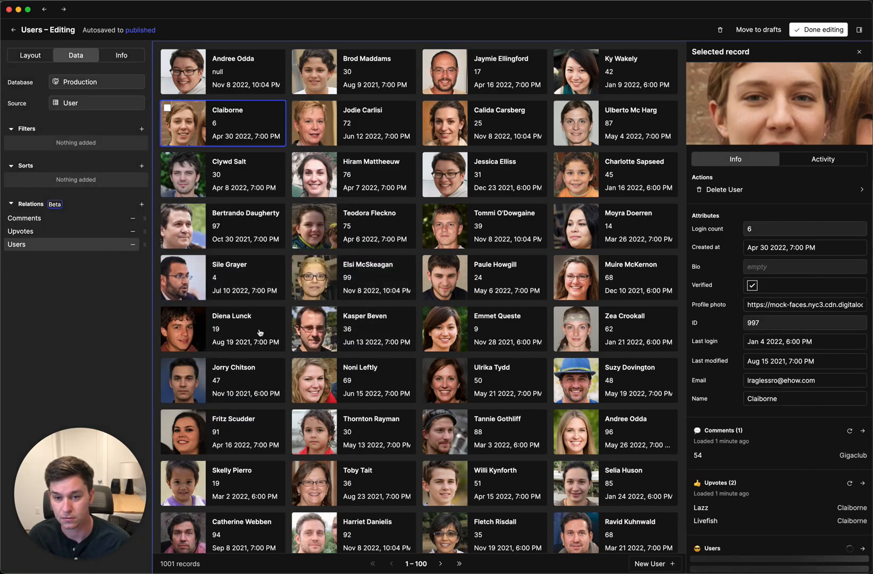
pyautogui.scroll(-3, 787, 484)
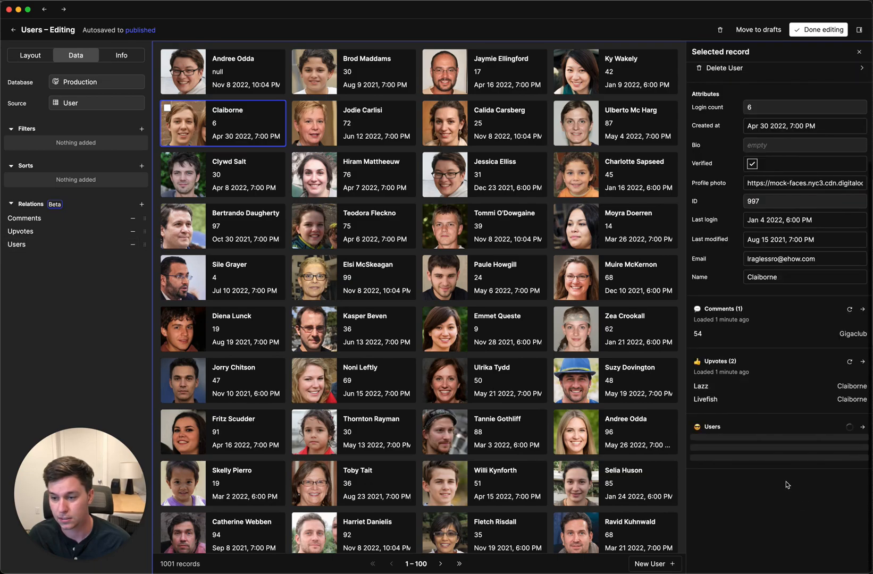
# Rename the Users relation to "Potential duplicates" and check it on the user record with login count 72
pyautogui.click(98, 247)
pyautogui.write('Potenti')
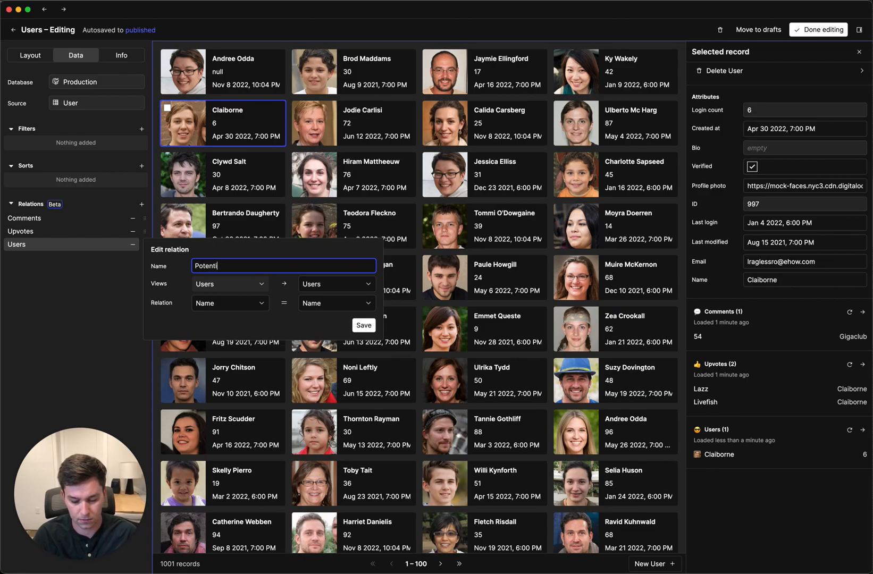
pyautogui.write('al dup0')
pyautogui.press('BackSpace')
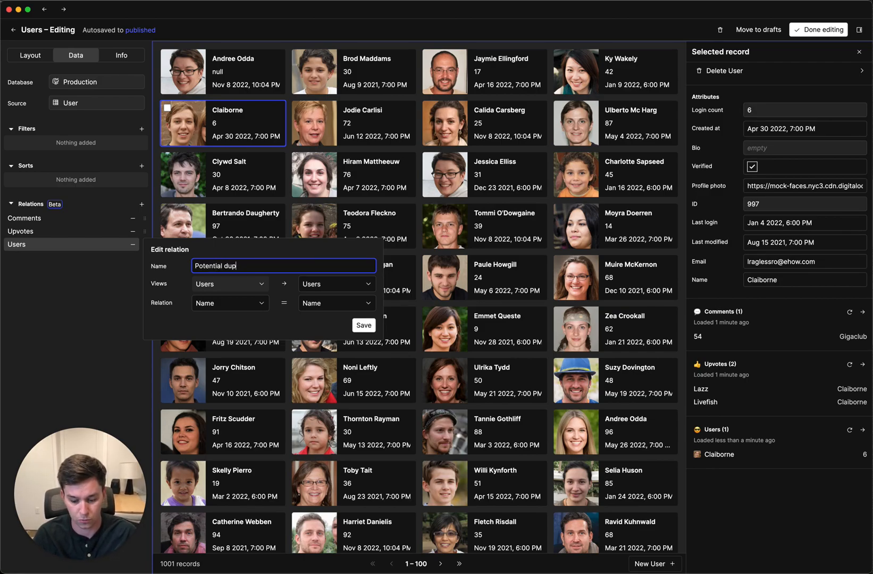
pyautogui.write('licates')
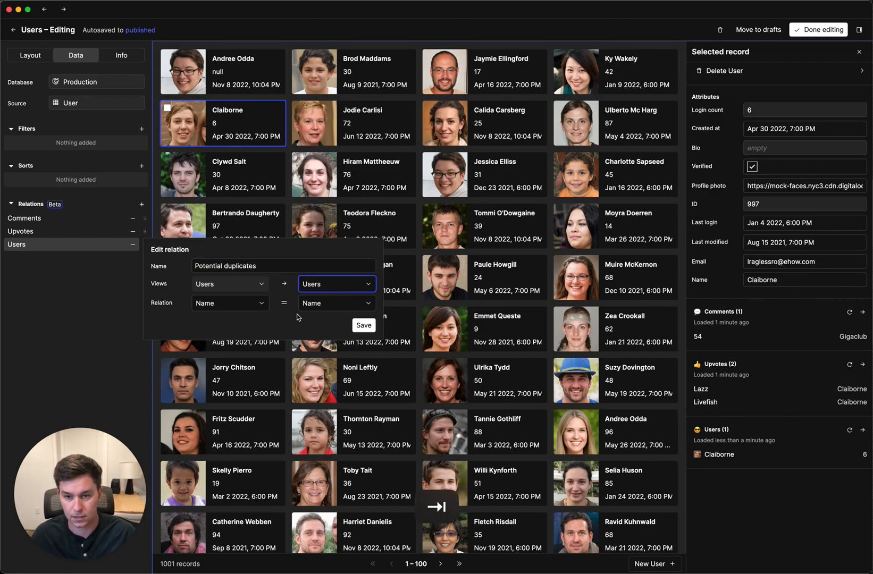
pyautogui.click(362, 325)
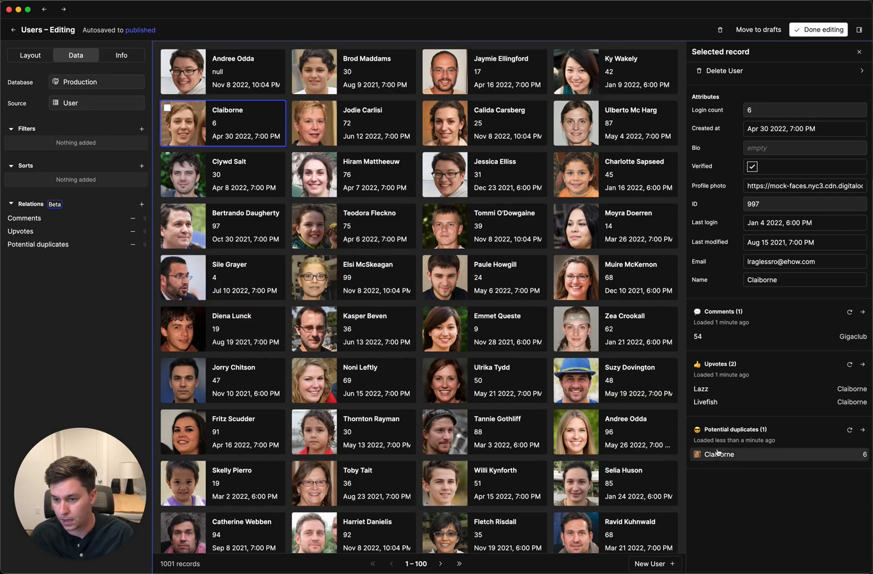
pyautogui.click(368, 109)
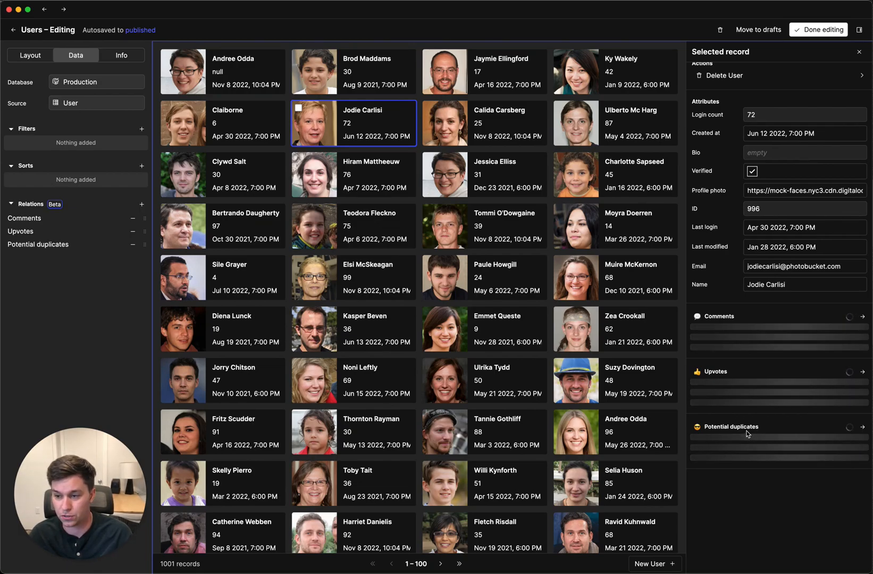
# Open the potential duplicate with login count 19 from the selected user record, mark it as Verified and close it
pyautogui.scroll(-3, 749, 449)
pyautogui.scroll(3, 775, 485)
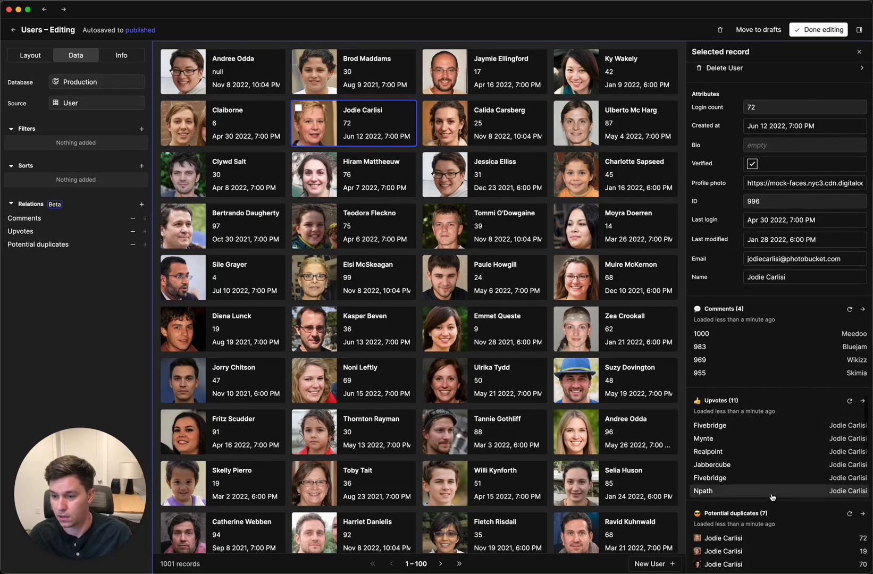
pyautogui.scroll(-5, 773, 524)
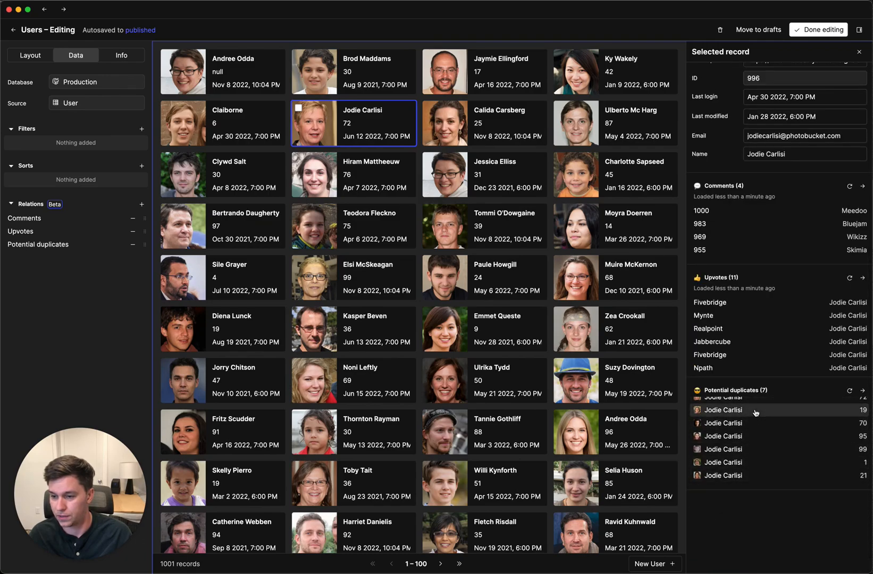
pyautogui.click(744, 411)
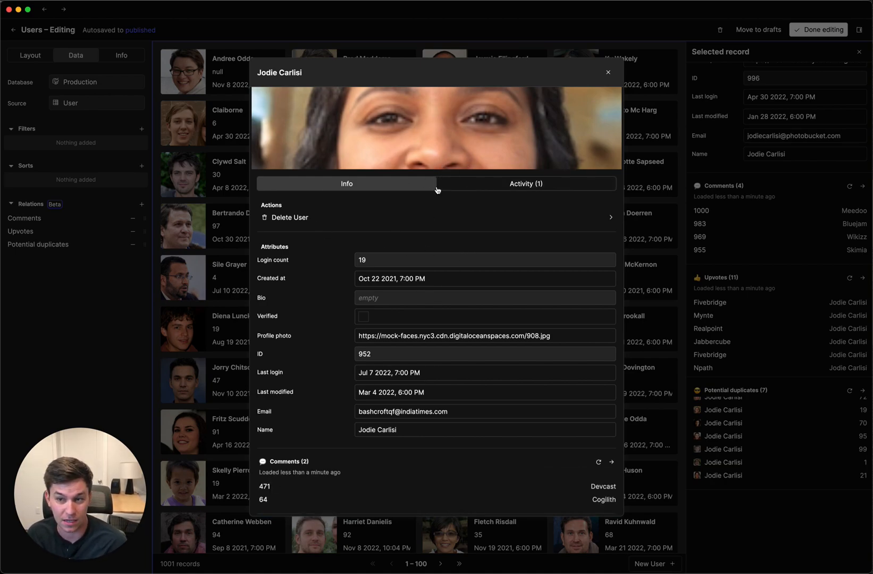
pyautogui.scroll(-5, 390, 325)
pyautogui.click(358, 200)
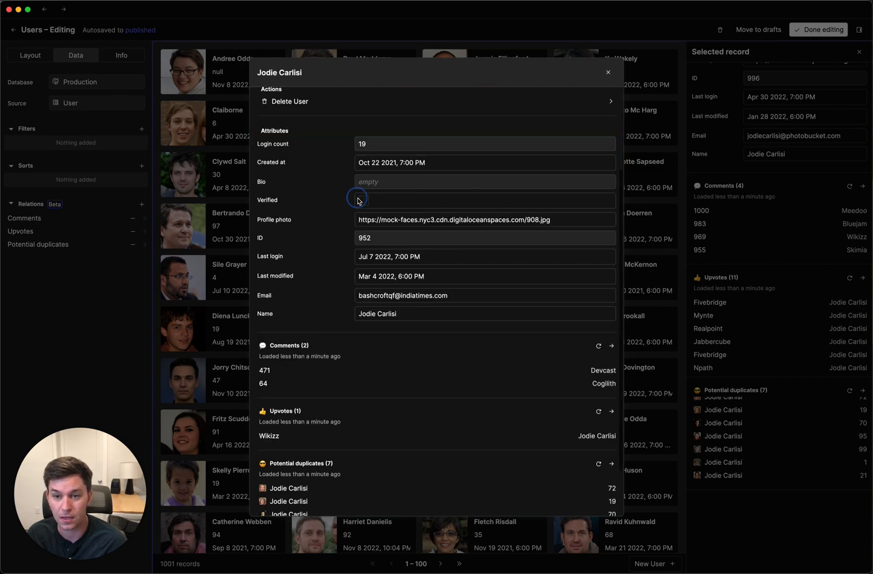
pyautogui.click(363, 201)
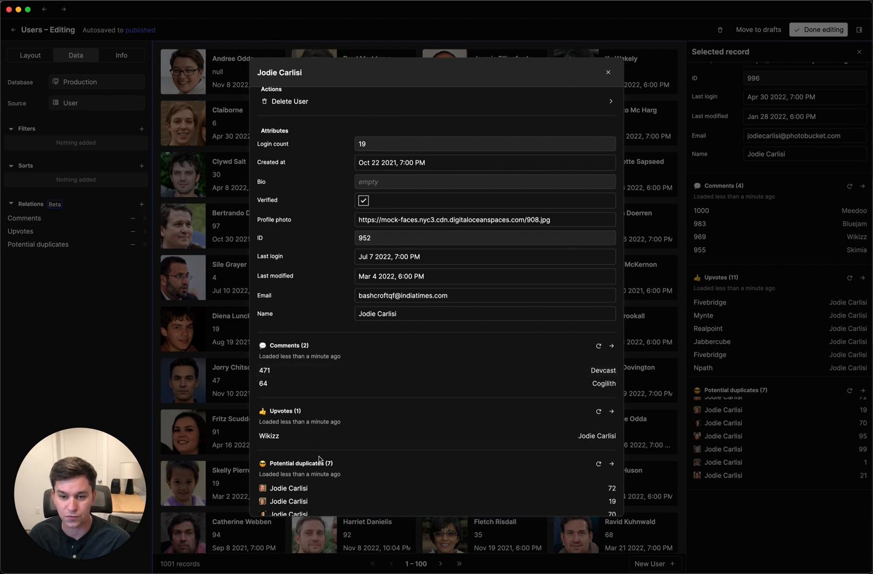
pyautogui.scroll(5, 329, 279)
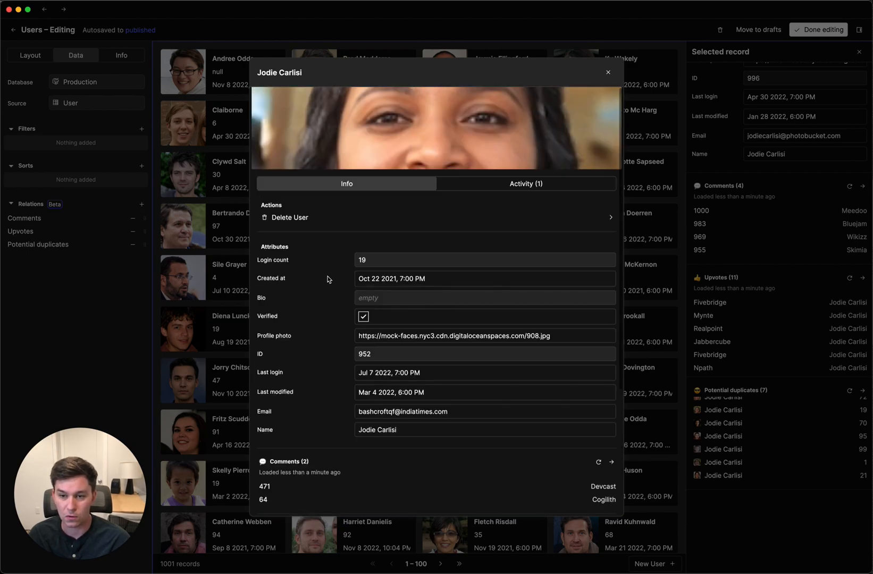
pyautogui.click(608, 73)
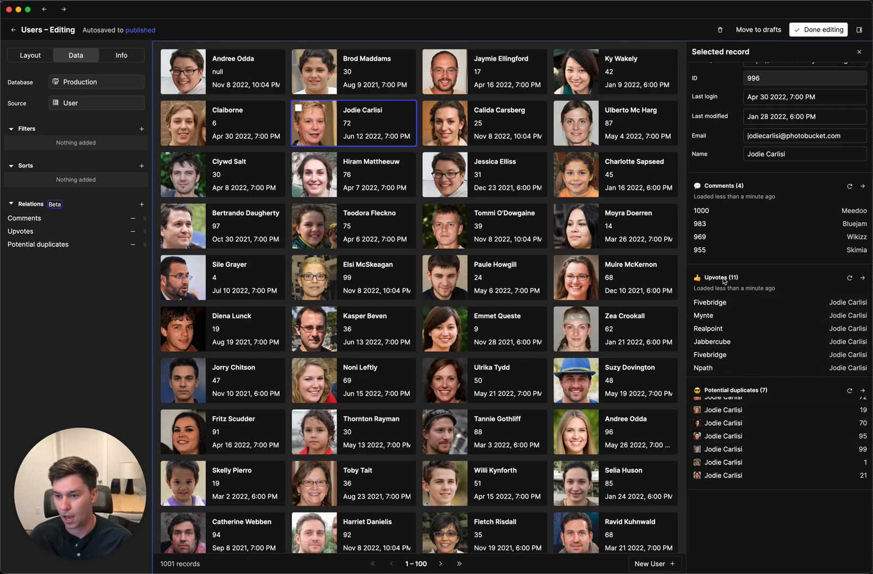
# View the Realpoint upvote from the selected user's Upvotes relation, close it and finish editing the Users view
pyautogui.click(718, 330)
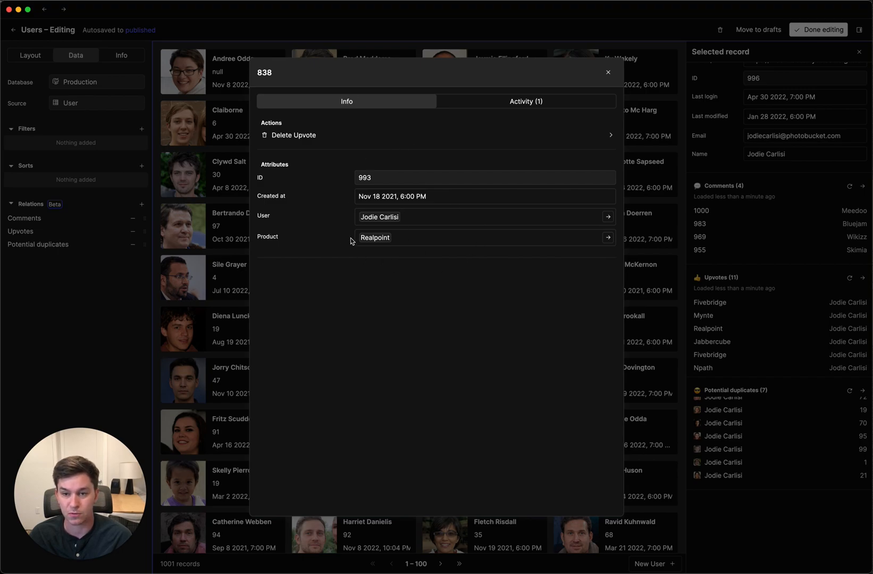
pyautogui.click(608, 72)
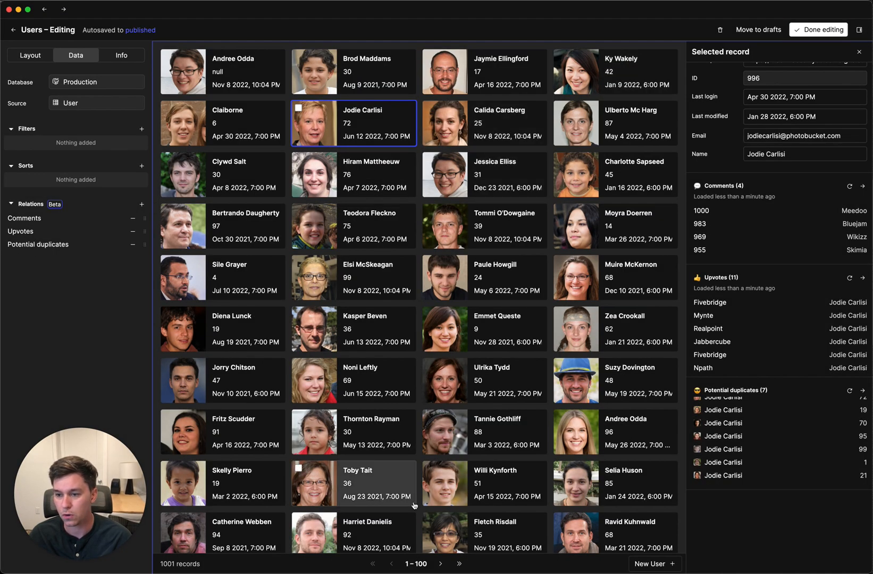
pyautogui.click(833, 30)
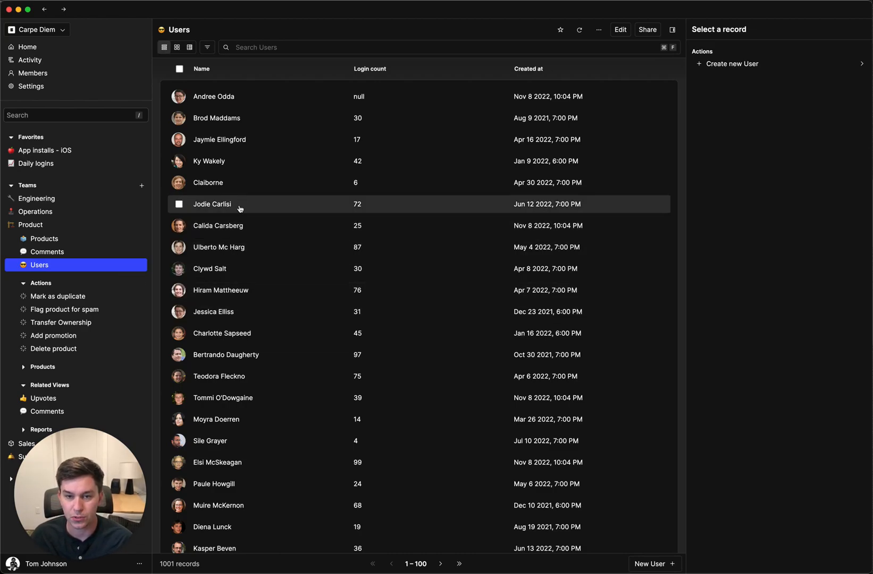
# Select the user with login count 72 and open the full list of that record's potential duplicates
pyautogui.click(231, 206)
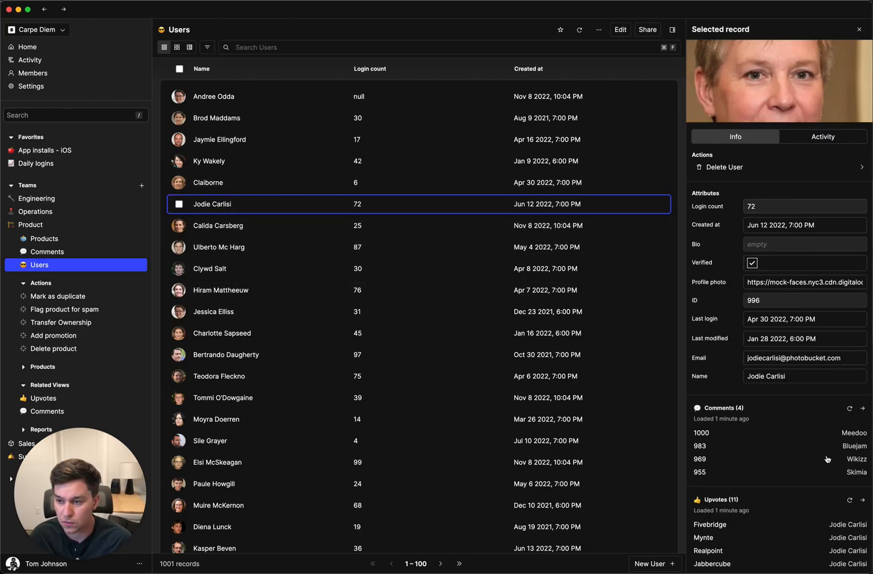
pyautogui.scroll(-4, 680, 310)
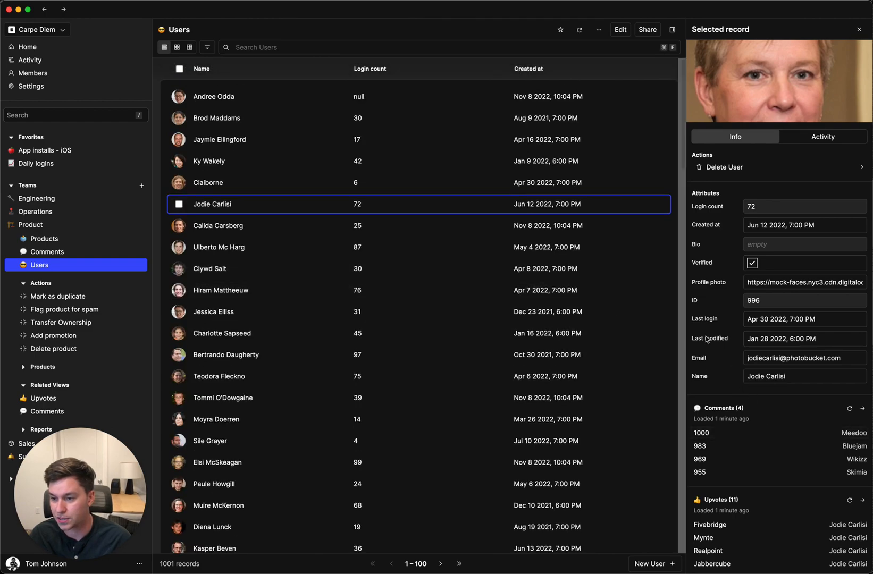
pyautogui.scroll(-5, 712, 340)
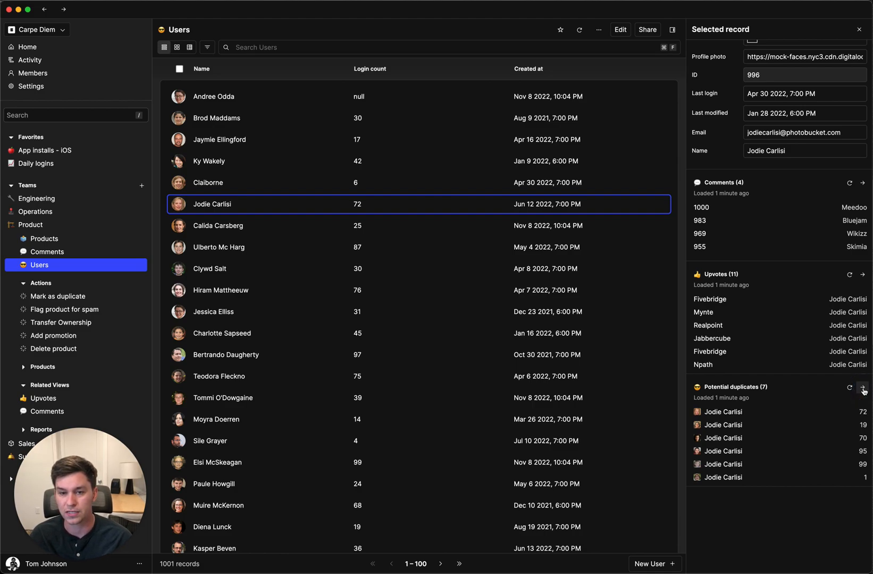
pyautogui.click(863, 390)
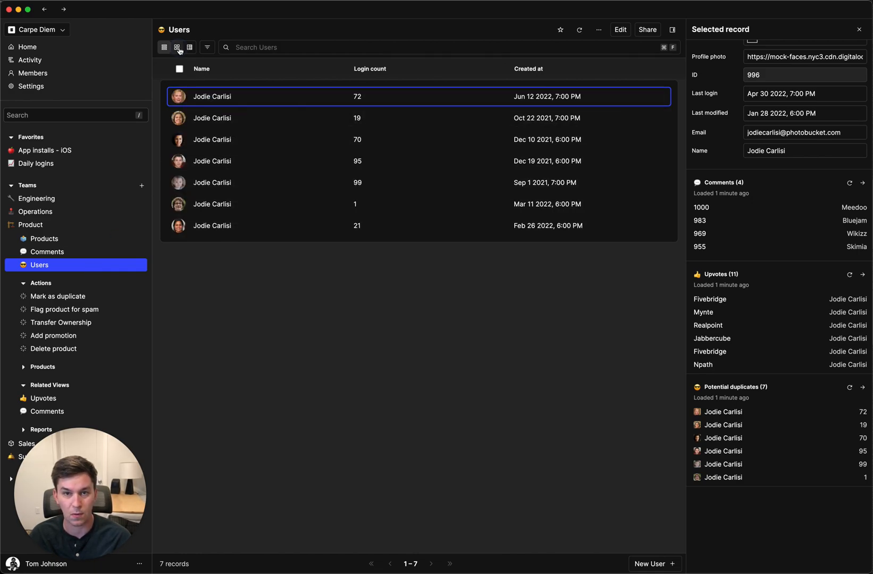
# Switch the filtered Users list to the table layout and on to the card layout, and remove its filter
pyautogui.click(191, 48)
pyautogui.click(191, 48)
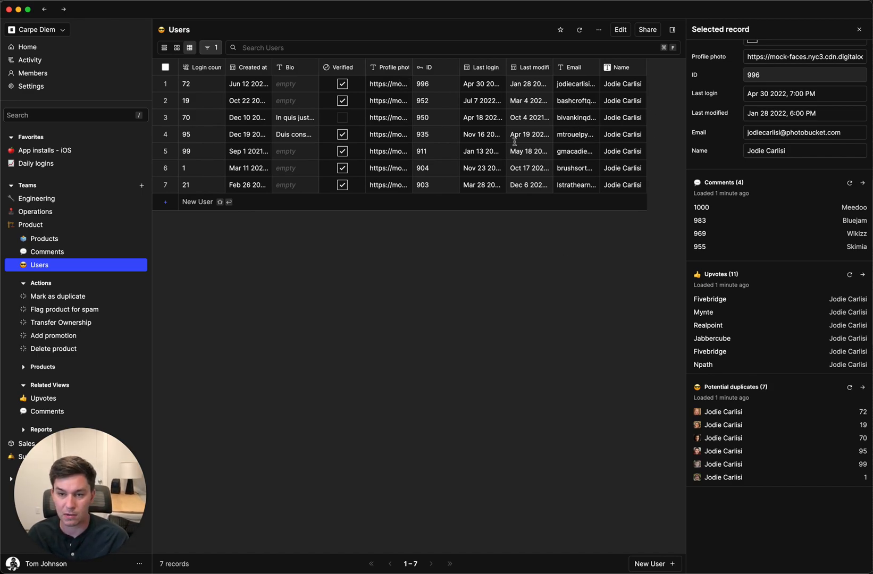
pyautogui.click(177, 48)
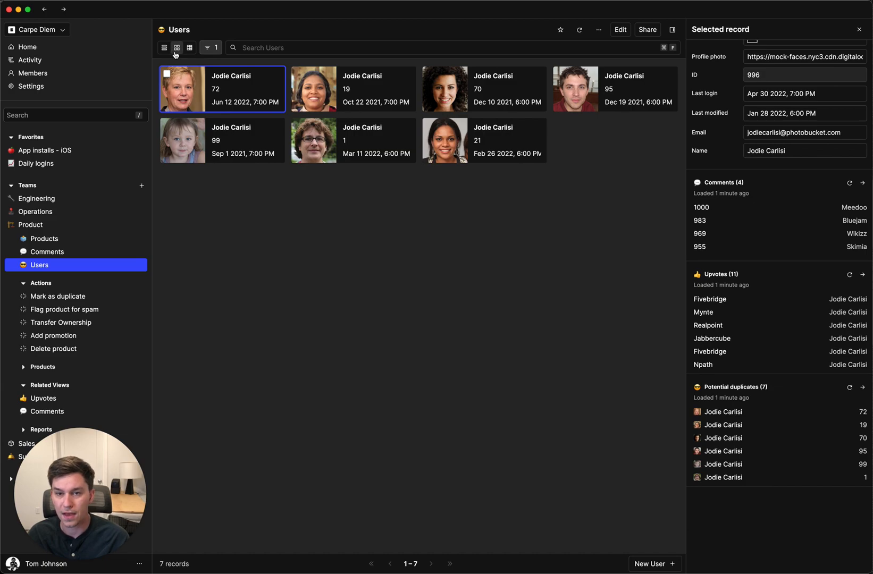
pyautogui.click(213, 48)
pyautogui.click(211, 76)
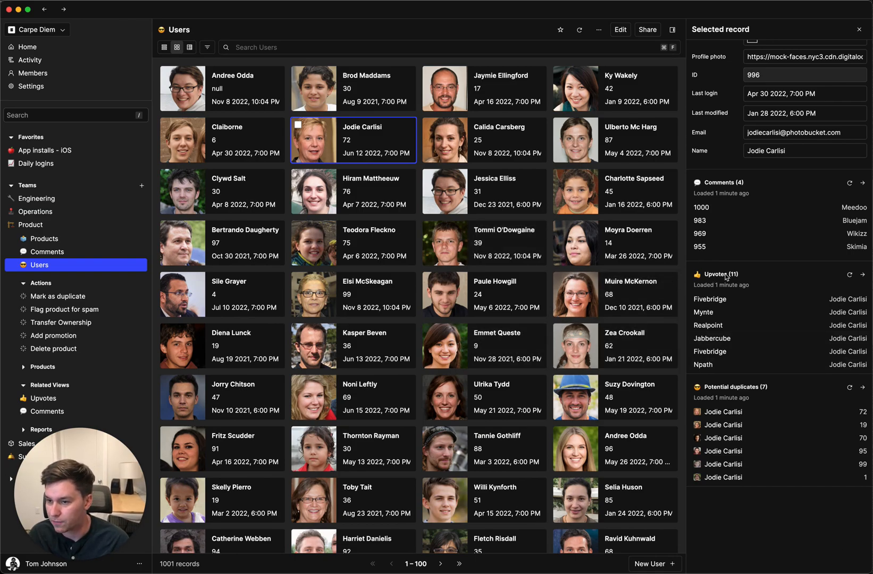
# Open the full list of the selected user's upvotes and inspect several records, including 999 Fivebridge, 998 Mynte and 904 Oyoba
pyautogui.click(863, 274)
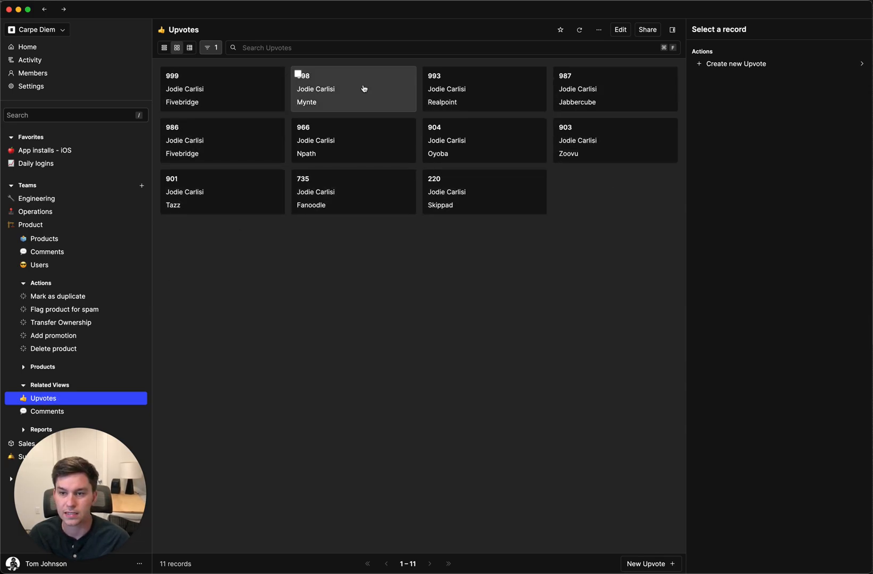
pyautogui.click(280, 95)
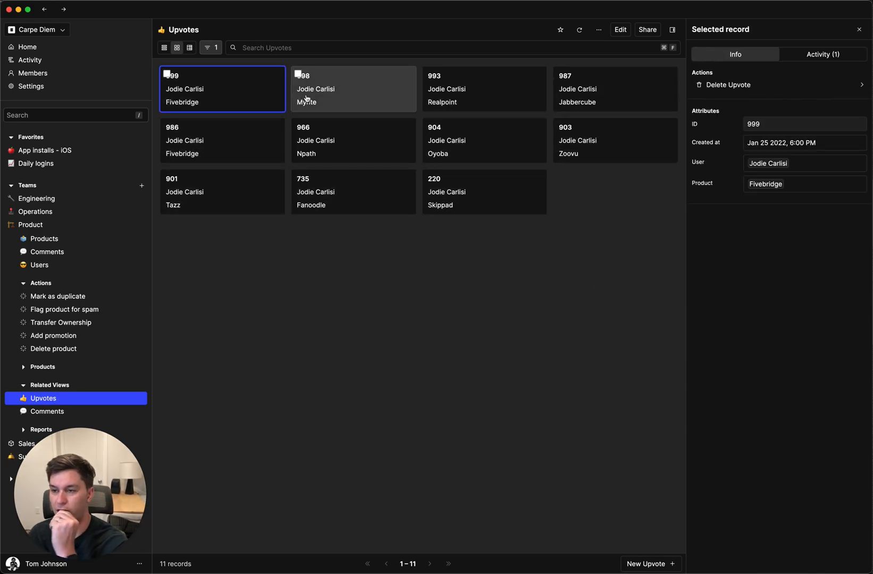
pyautogui.click(466, 87)
pyautogui.click(404, 97)
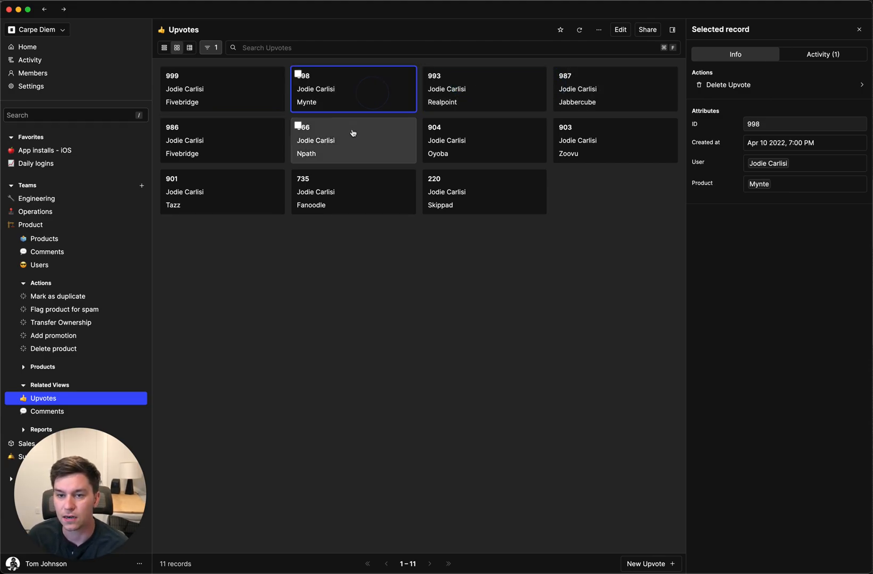
pyautogui.click(491, 154)
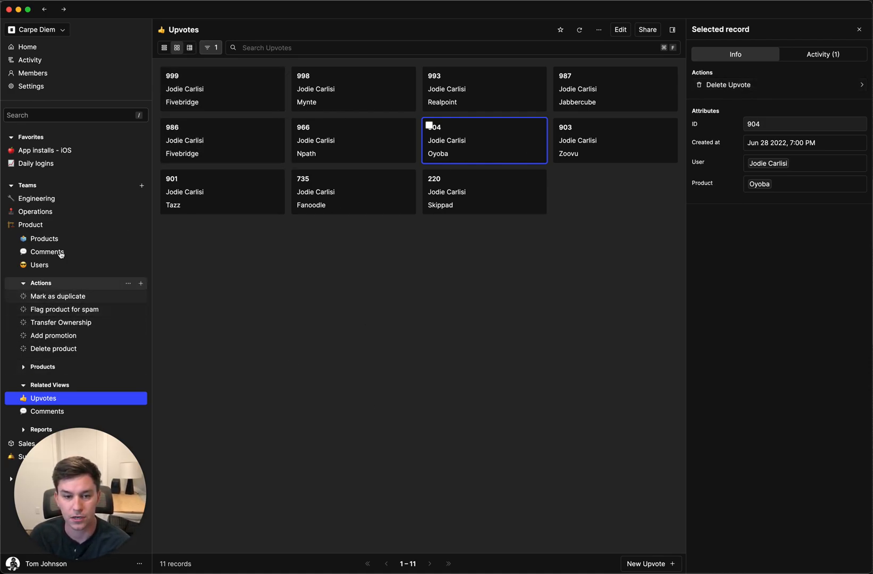
# Return to the Users view and review the comments, upvotes and potential duplicates of the user with login count 72
pyautogui.click(47, 10)
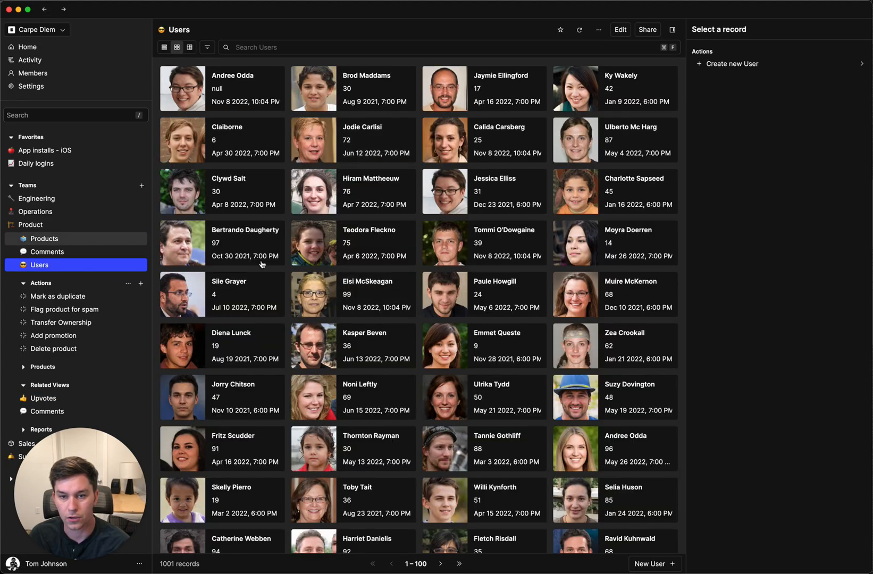
pyautogui.click(356, 137)
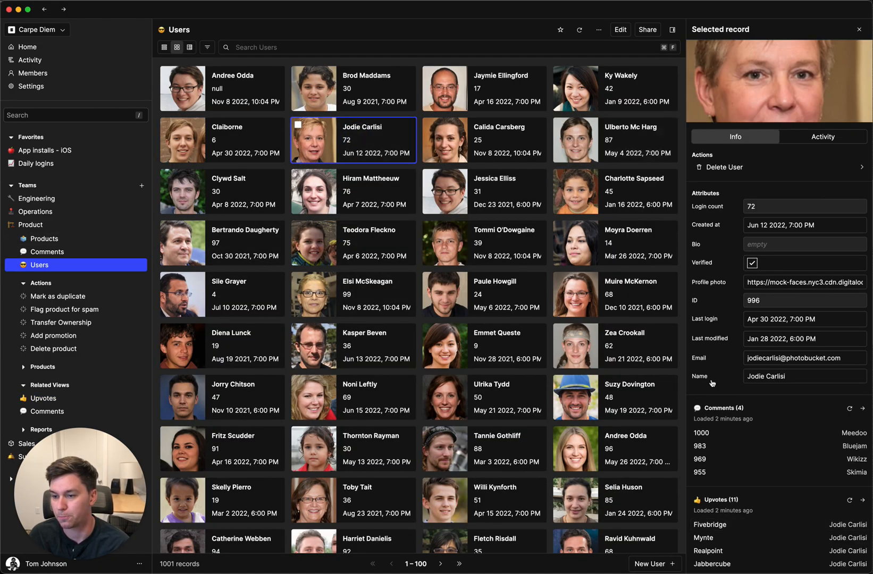
pyautogui.scroll(-5, 758, 448)
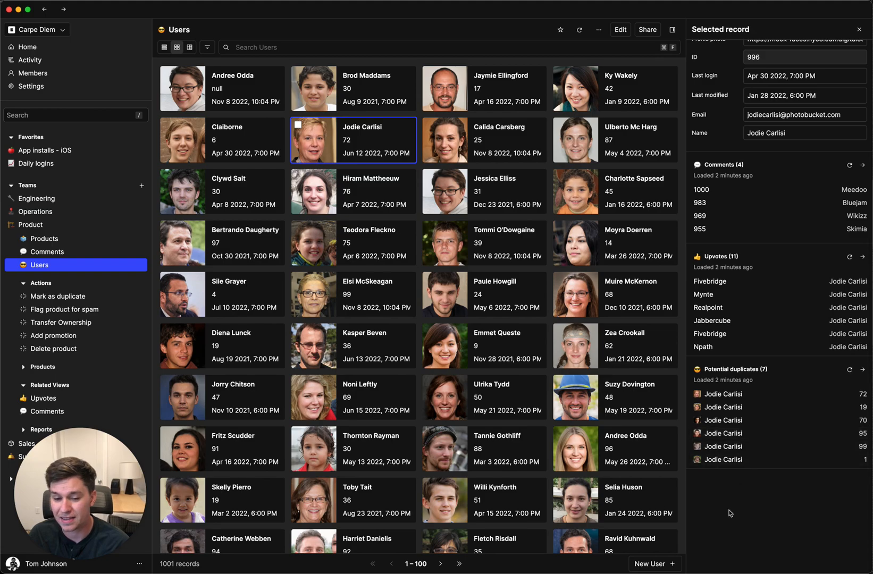